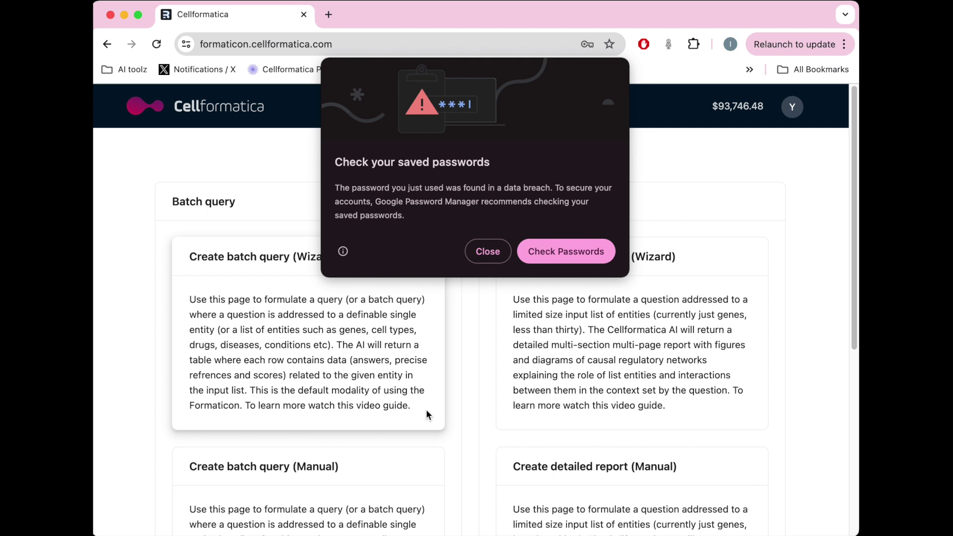
Dismiss the saved-password warning and look over the batch query and detailed report options on the dashboard
left_click(497, 255)
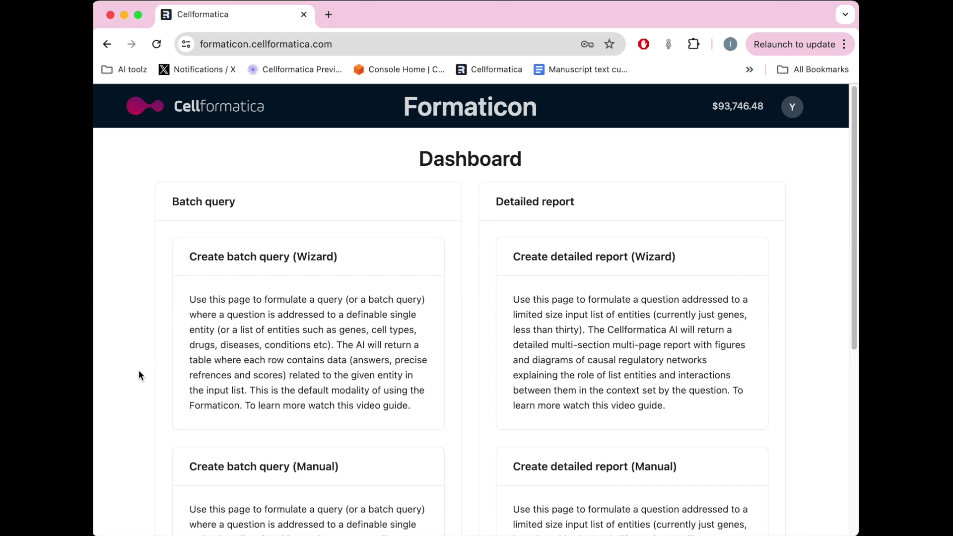
scroll(133, 388, "down", 6)
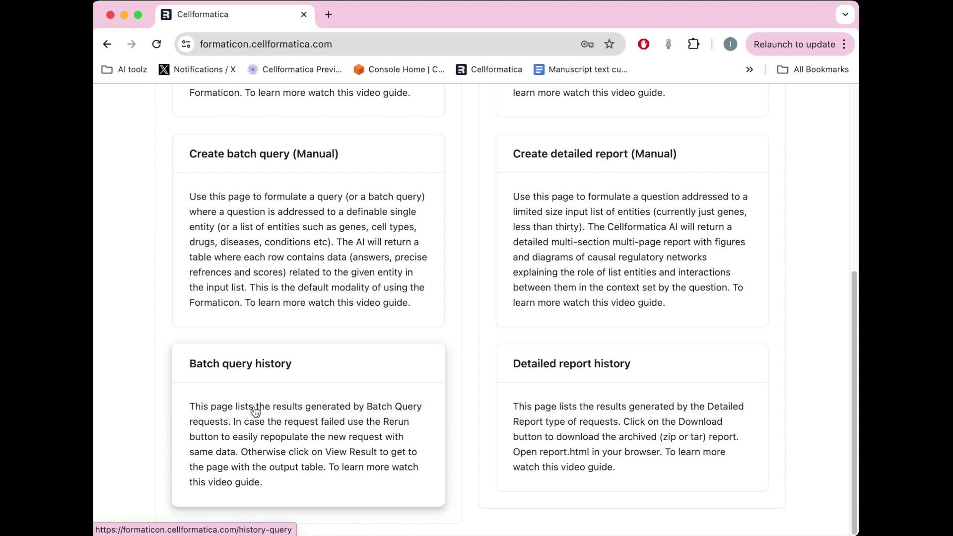
scroll(571, 367, "up", 6)
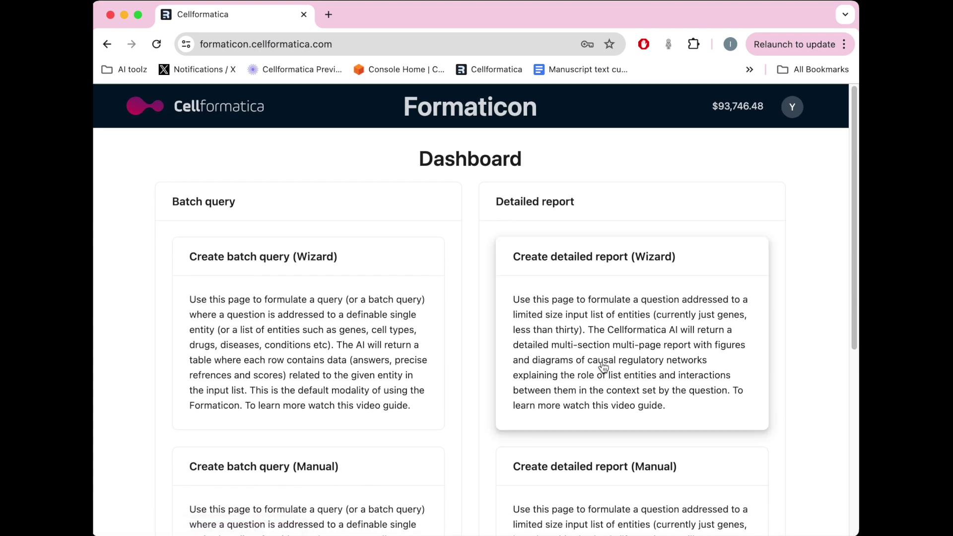
Open the account's profile page and review its profile details, password change and balance top-up sections
left_click(792, 115)
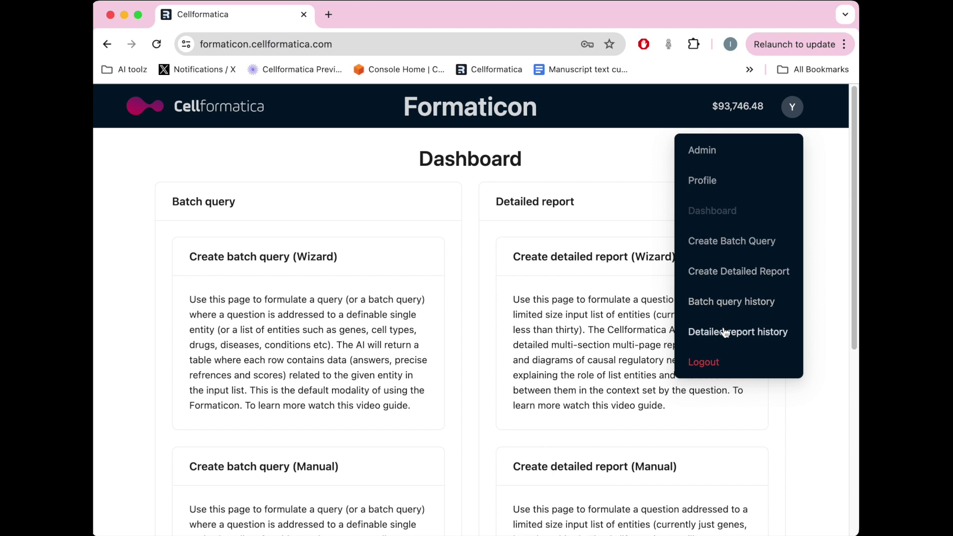
left_click(711, 193)
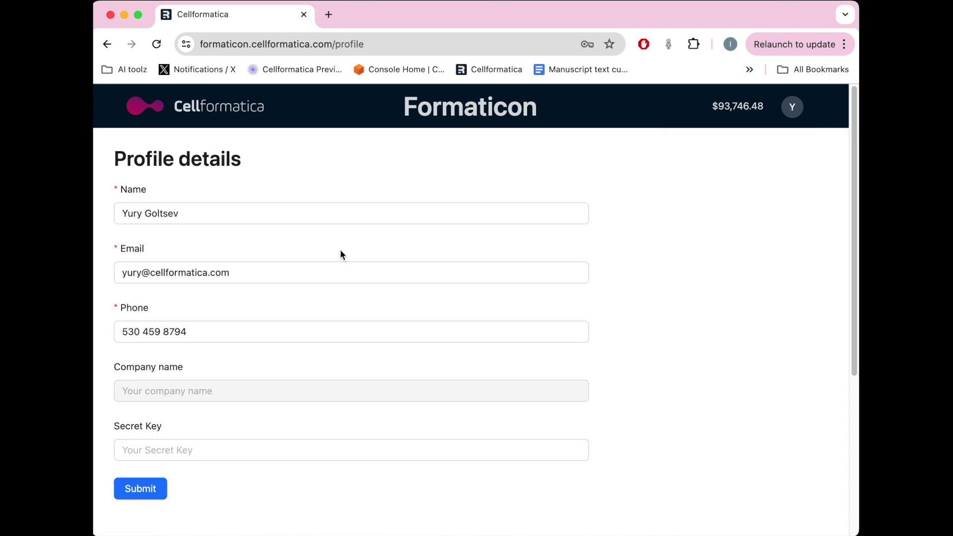
scroll(342, 255, "down", 1)
scroll(341, 254, "down", 5)
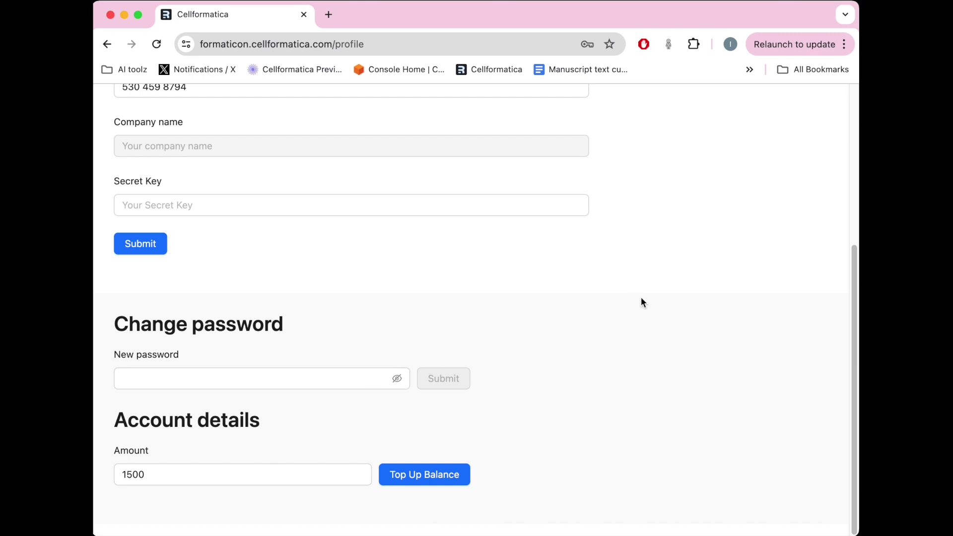
scroll(638, 298, "up", 6)
Return to the dashboard and open the page for creating a batch query manually
mouse_move(790, 113)
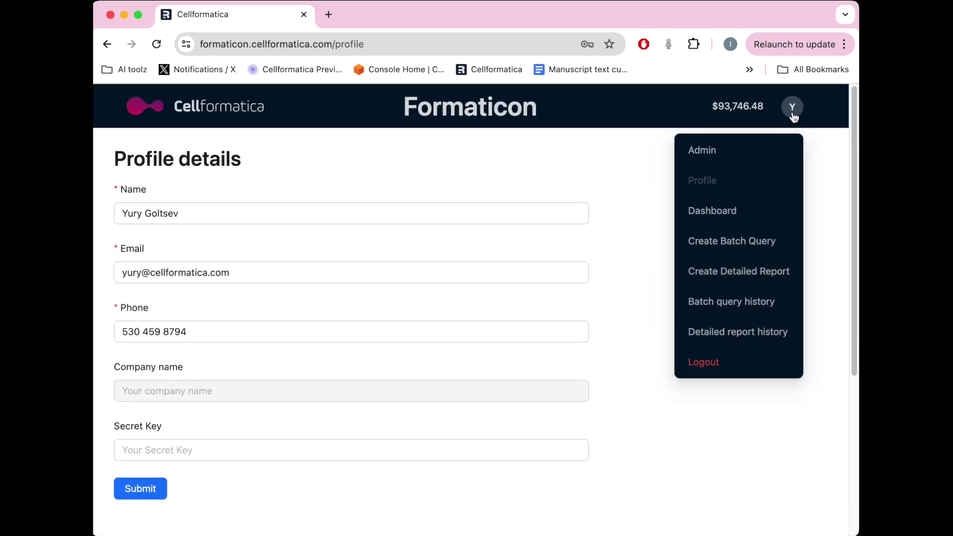
left_click(730, 213)
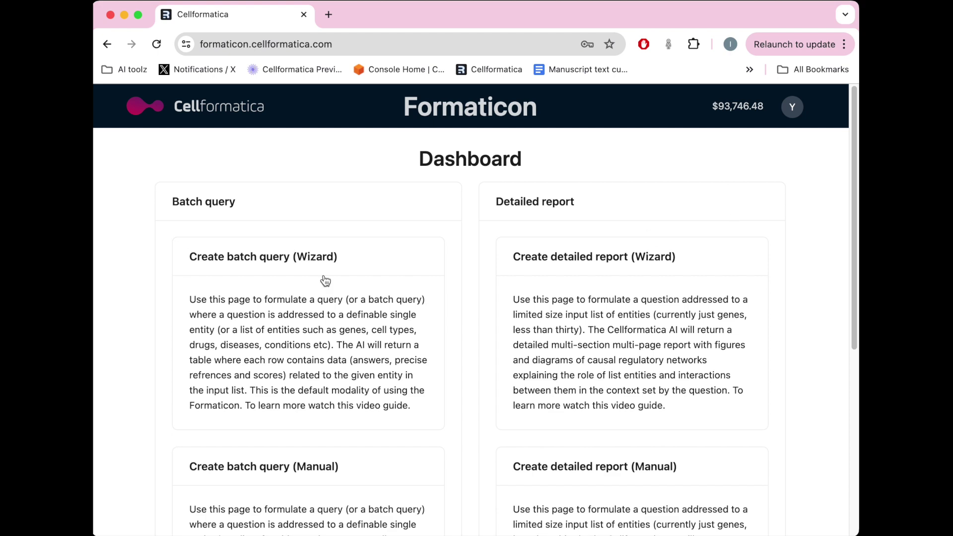
scroll(139, 353, "down", 1)
scroll(138, 356, "down", 5)
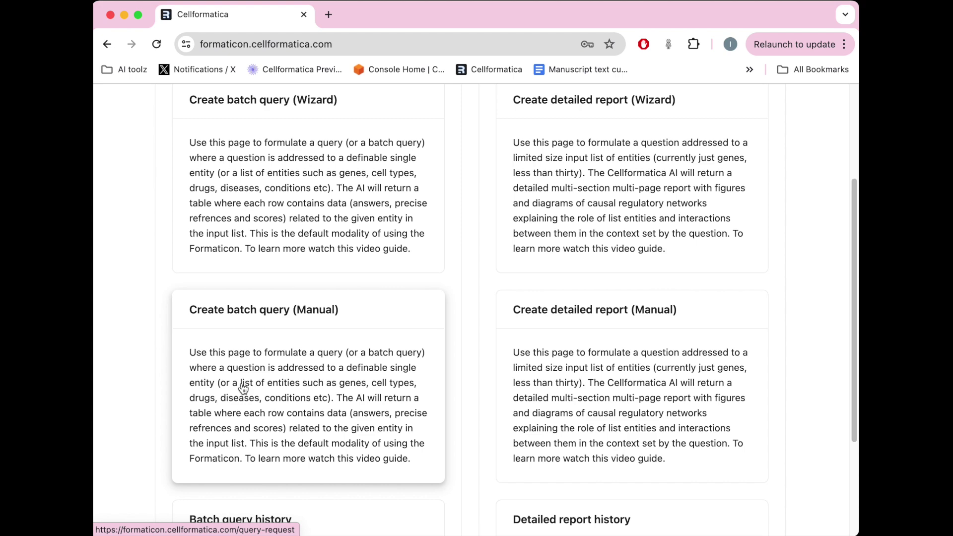
left_click(263, 404)
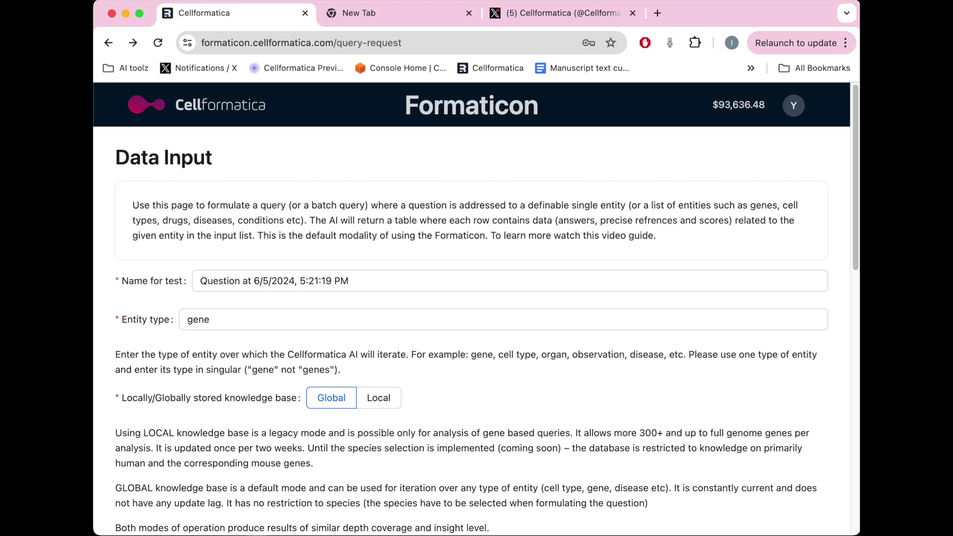
Review the example question and enter "what is the role of this gene in lung cancer" as the general question
scroll(663, 382, "down", 10)
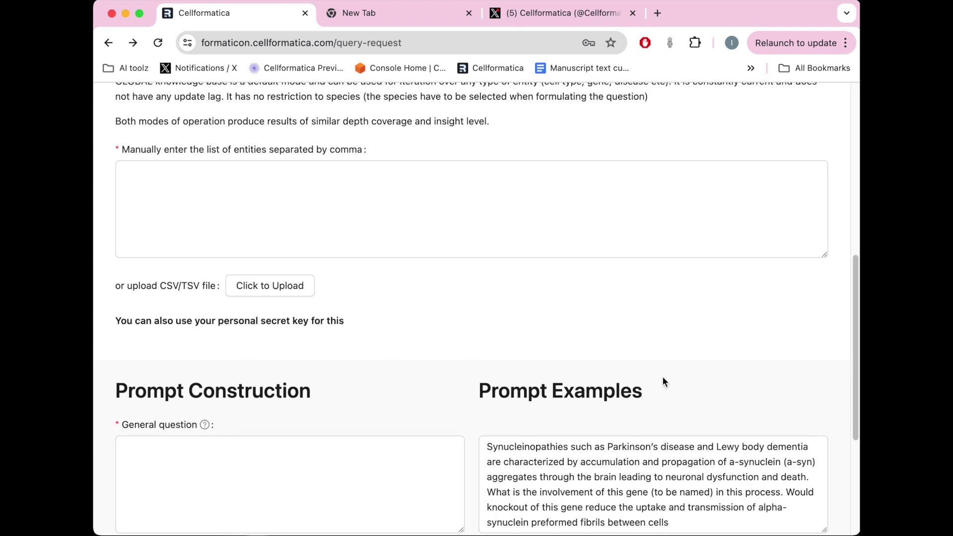
scroll(662, 377, "down", 2)
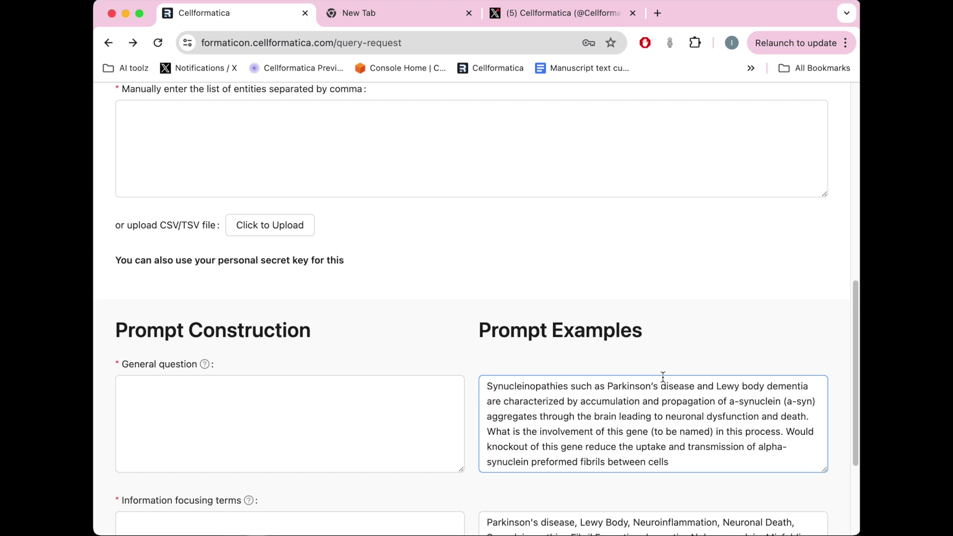
left_click_drag(671, 463, 482, 390)
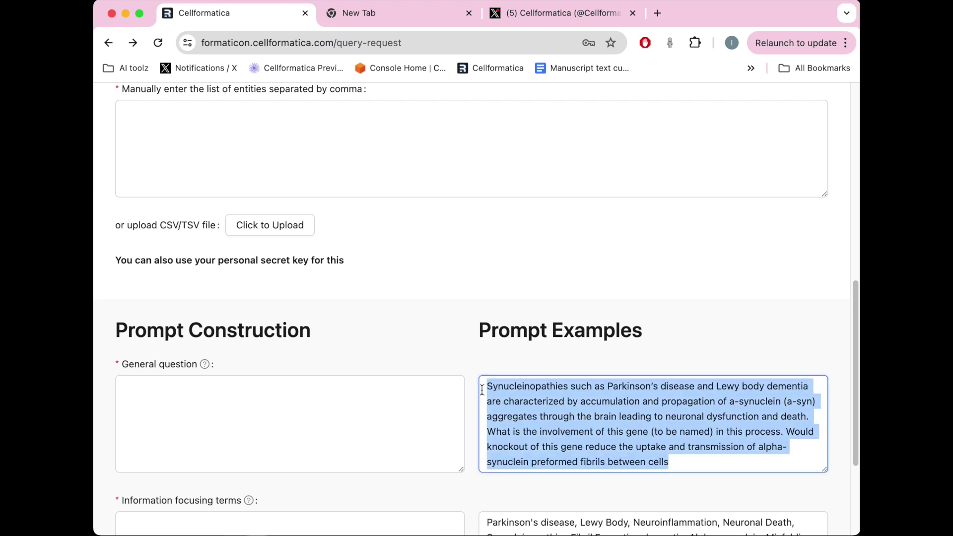
left_click(415, 385)
type("what is the role of this gene in liung")
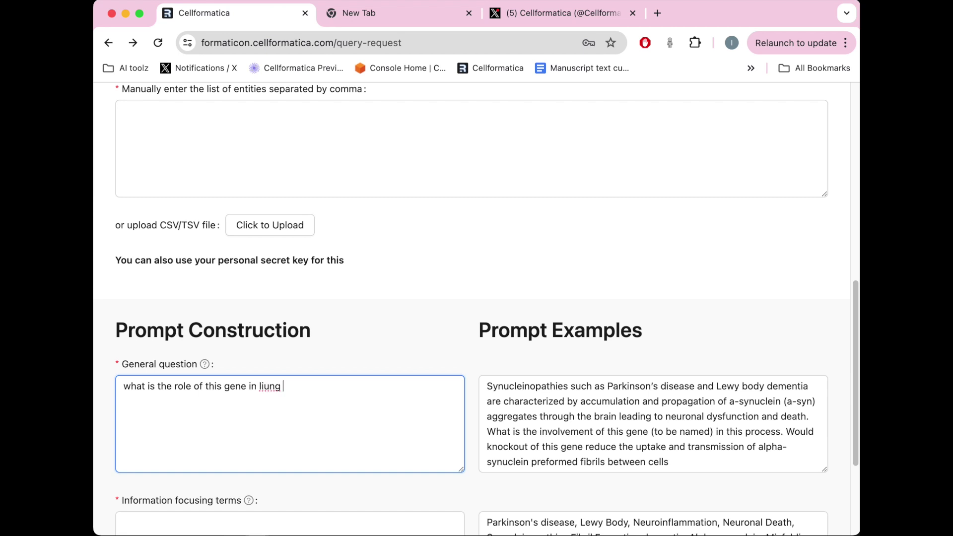
key("BackSpace")
key("BackSpace")
key("BackSpace")
key("BackSpace")
key("BackSpace")
type("ung cancer")
Replace the entity type with "cell type"
scroll(449, 352, "up", 8)
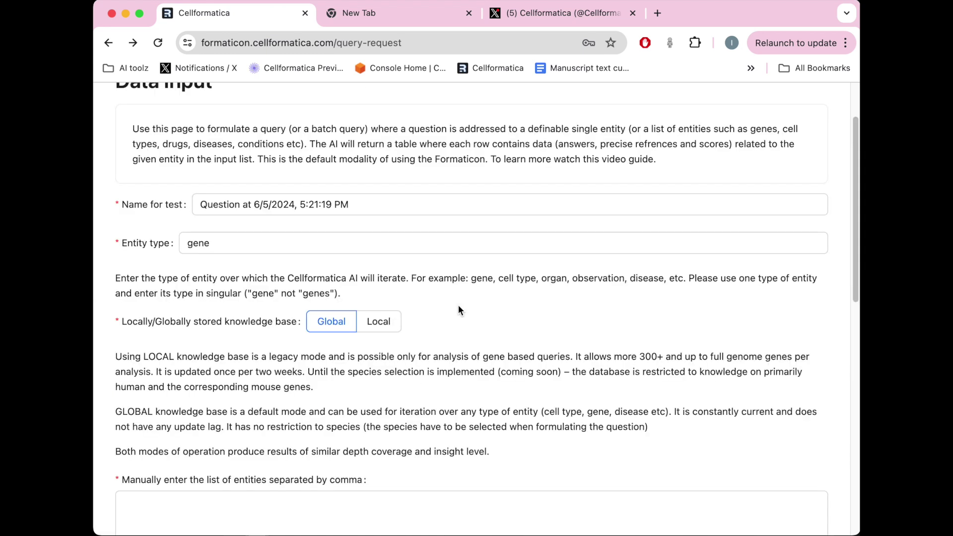
left_click(220, 250)
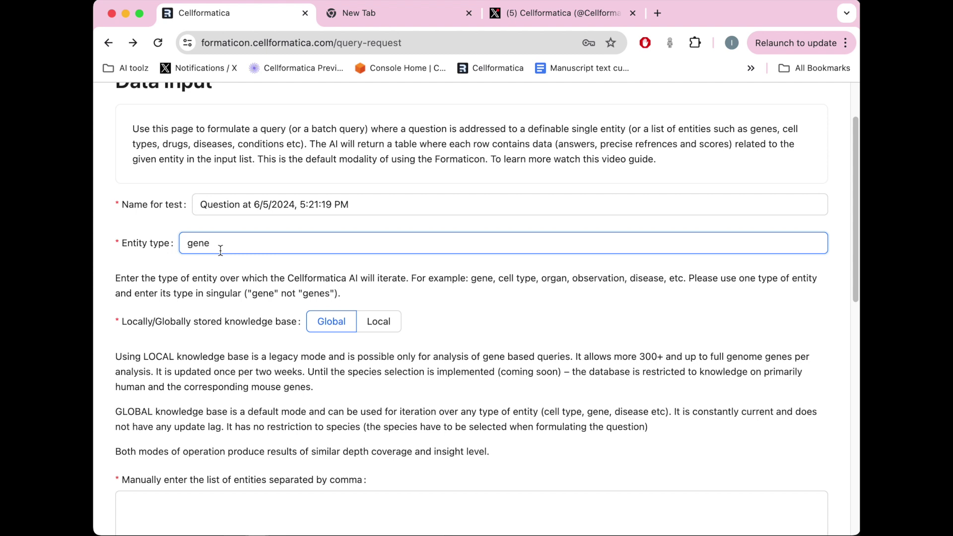
key("BackSpace")
key("BackSpace")
key("BackSpace")
key("BackSpace")
type("cell type")
Try "drug" as the entity type and set the entity type back to "gene"
key("BackSpace")
key("BackSpace")
key("BackSpace")
key("BackSpace")
key("BackSpace")
key("BackSpace")
key("BackSpace")
key("BackSpace")
key("BackSpace")
type("drug")
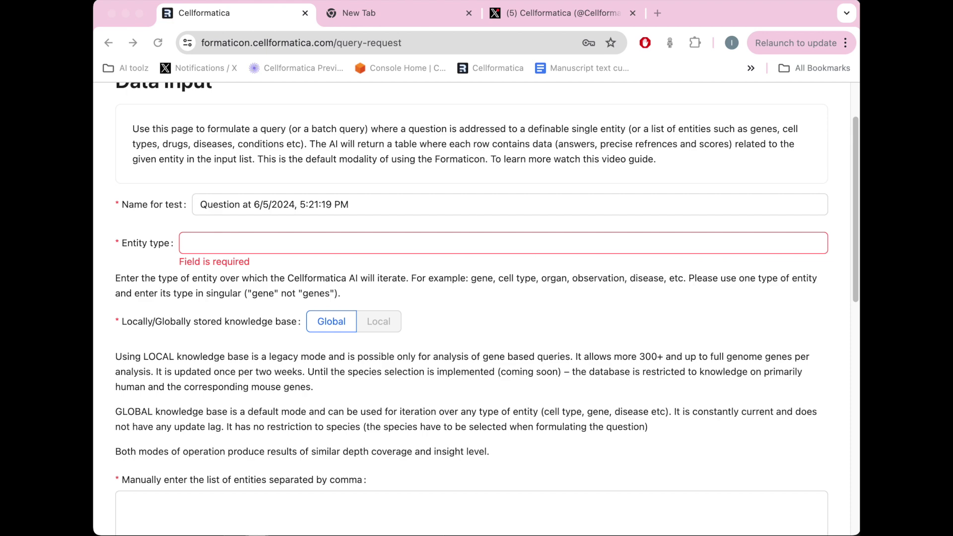
left_click(284, 245)
type("gene")
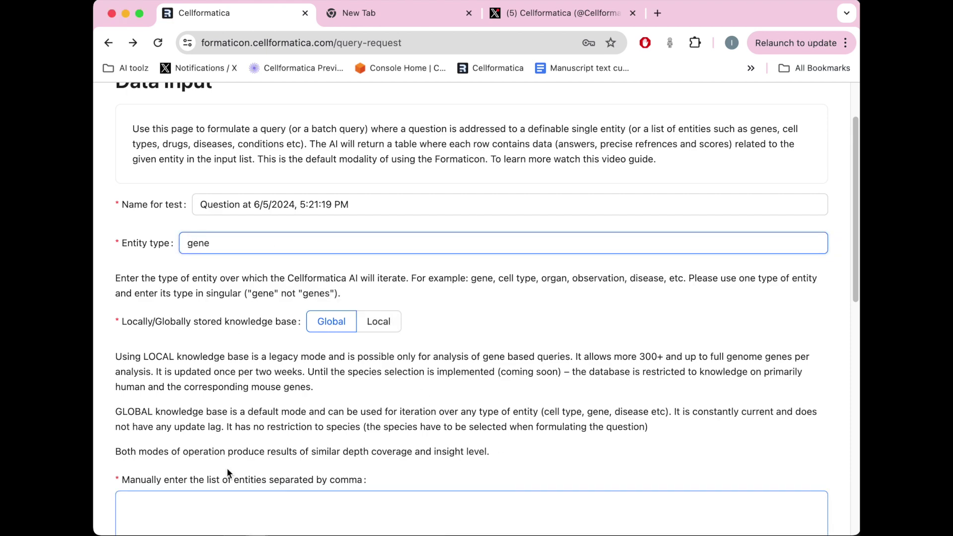
Enter the genes "TP53, MEIS, Rb, GAPDH, PPIB" as the manual list of entities
scroll(227, 467, "down", 3)
left_click(207, 441)
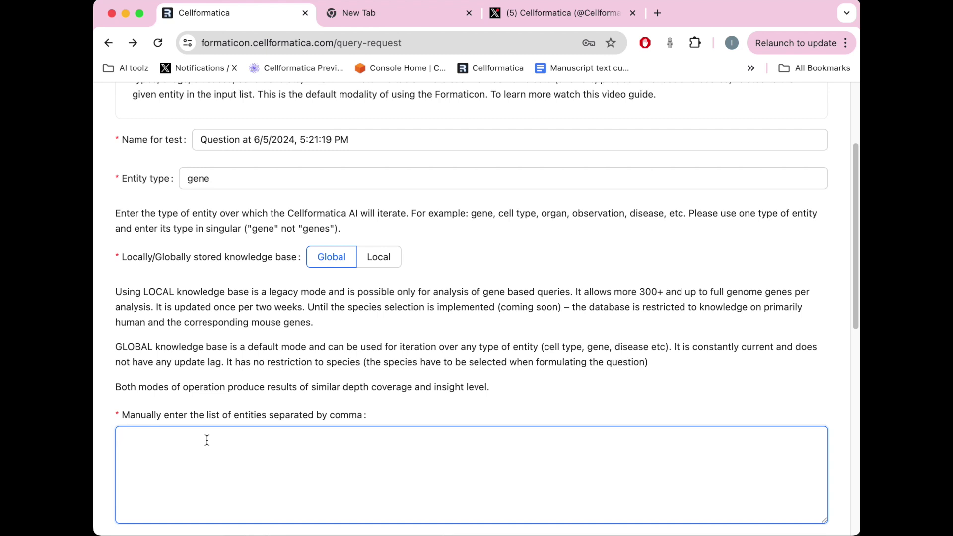
type("TP53, MEIS, Rb, GAPDH, PPIB")
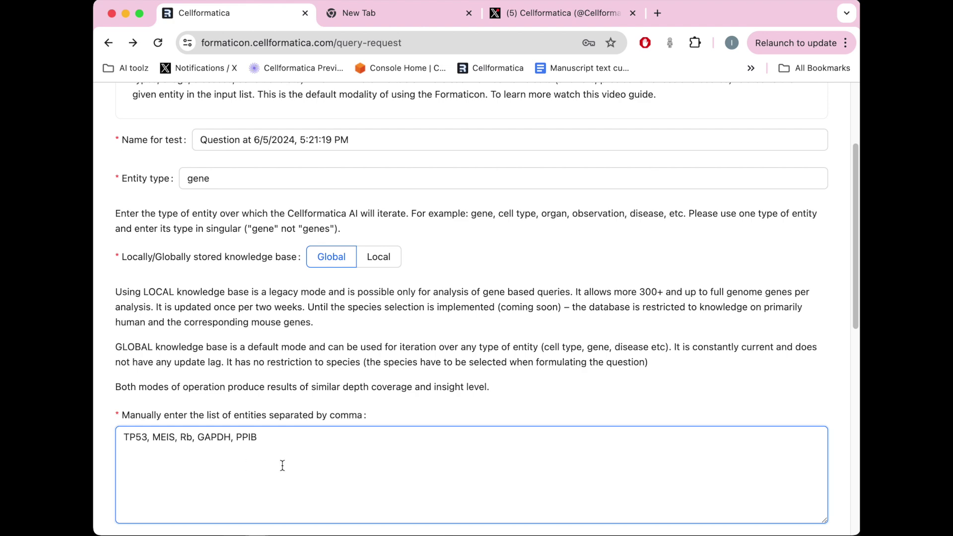
Compare the general question on lung cancer with the example question and clear the general question's text
scroll(287, 461, "down", 5)
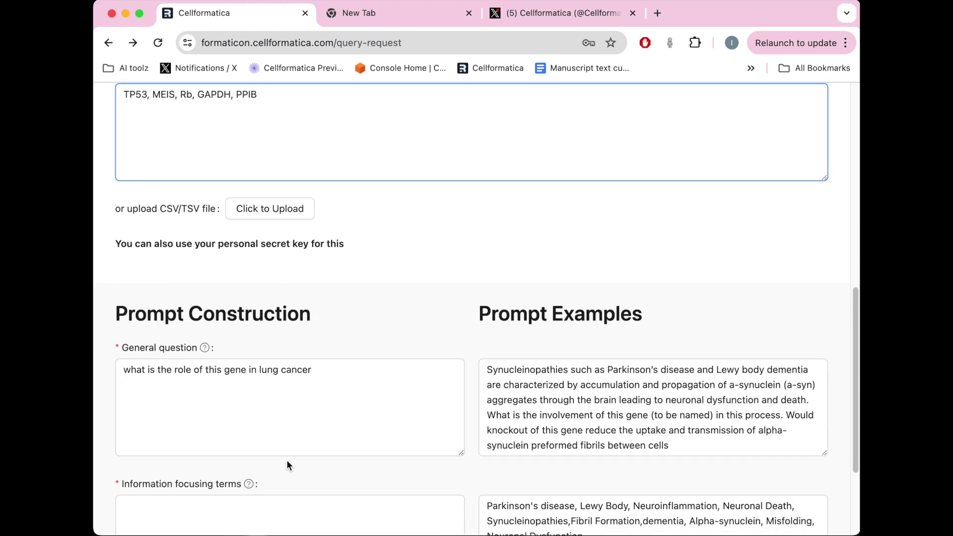
scroll(287, 460, "down", 5)
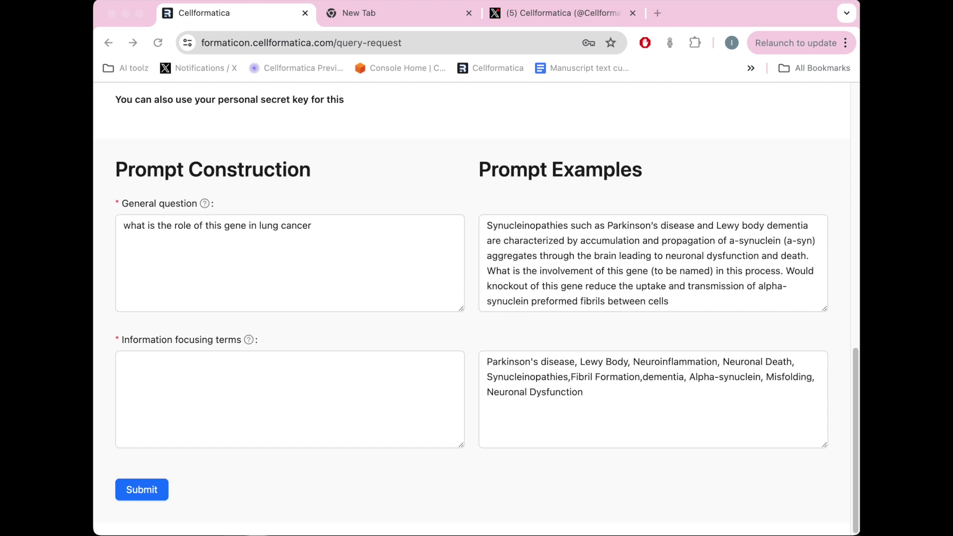
triple_click(281, 225)
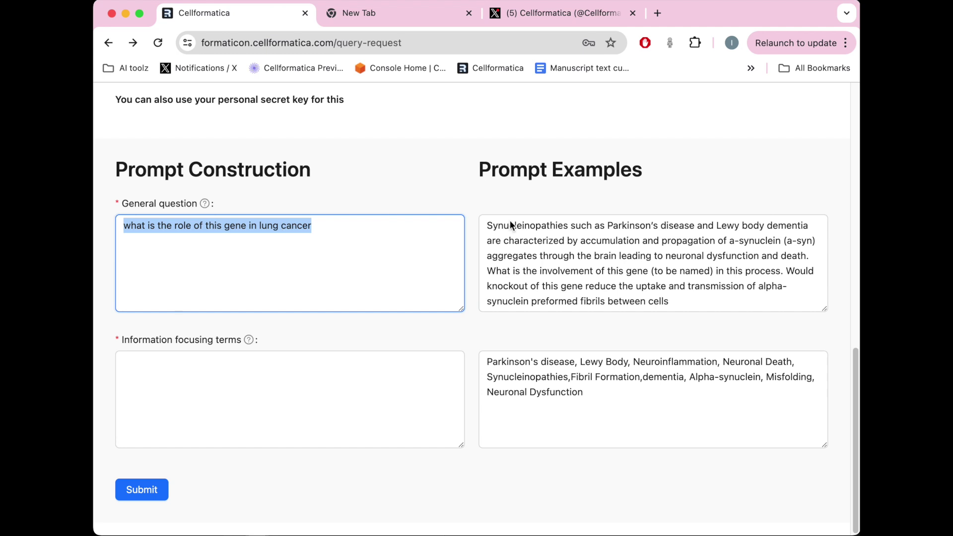
left_click(679, 304)
left_click_drag(679, 304, 485, 229)
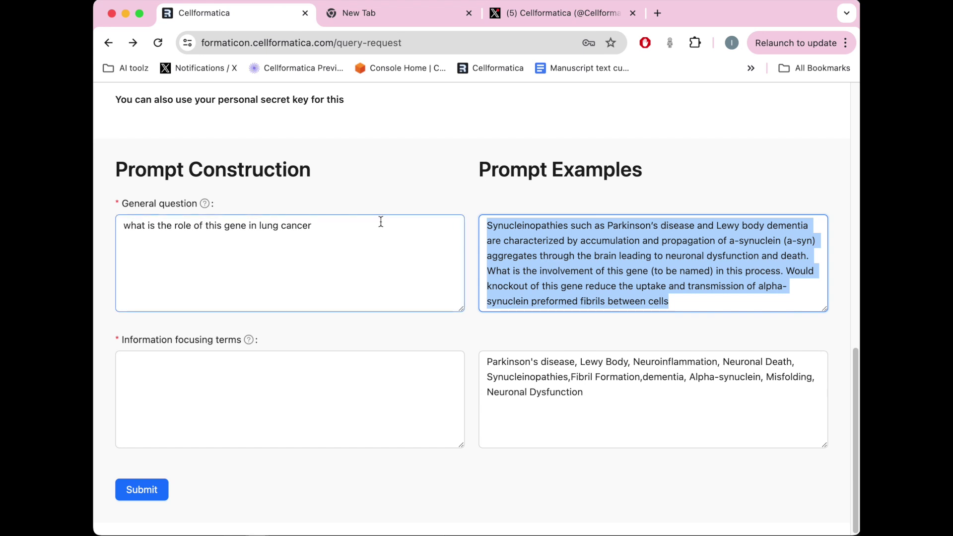
triple_click(281, 226)
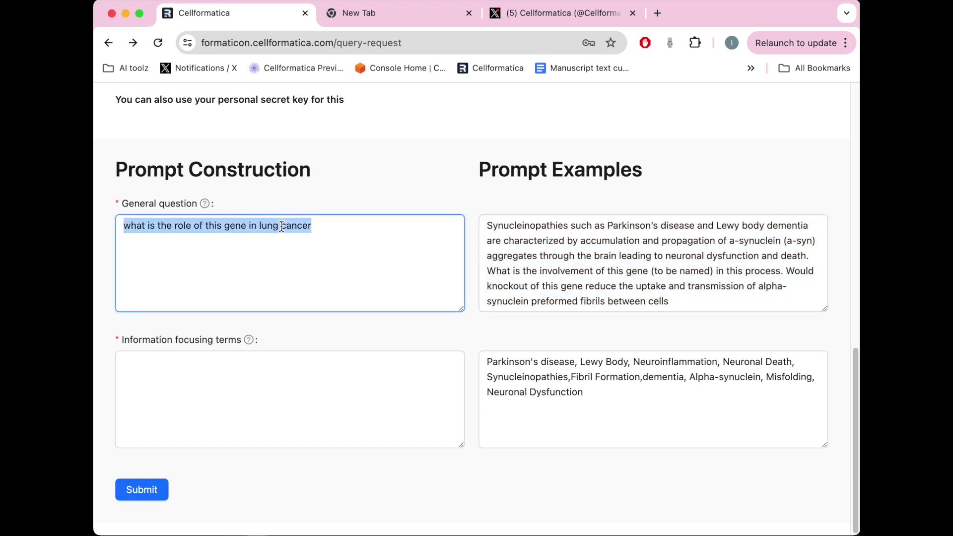
key("BackSpace")
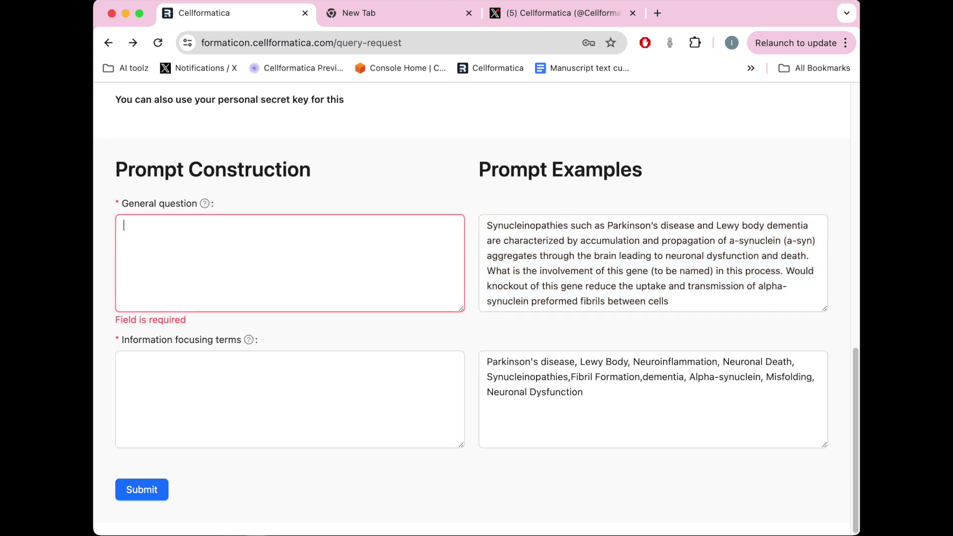
Enter "We study ovarian cancer. Ovarian cancer is a clonal disease. Depending on the driving mutation different types of immune infiltration are observed." as the general question
type("We study o")
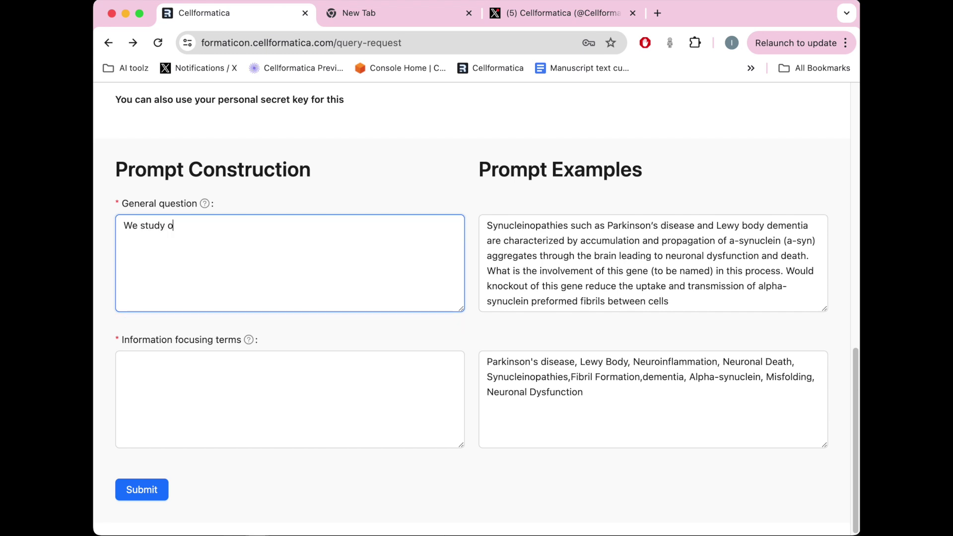
type("varian cancer.")
type("Ovarian cacner")
key("BackSpace")
key("BackSpace")
key("BackSpace")
key("BackSpace")
key("BackSpace")
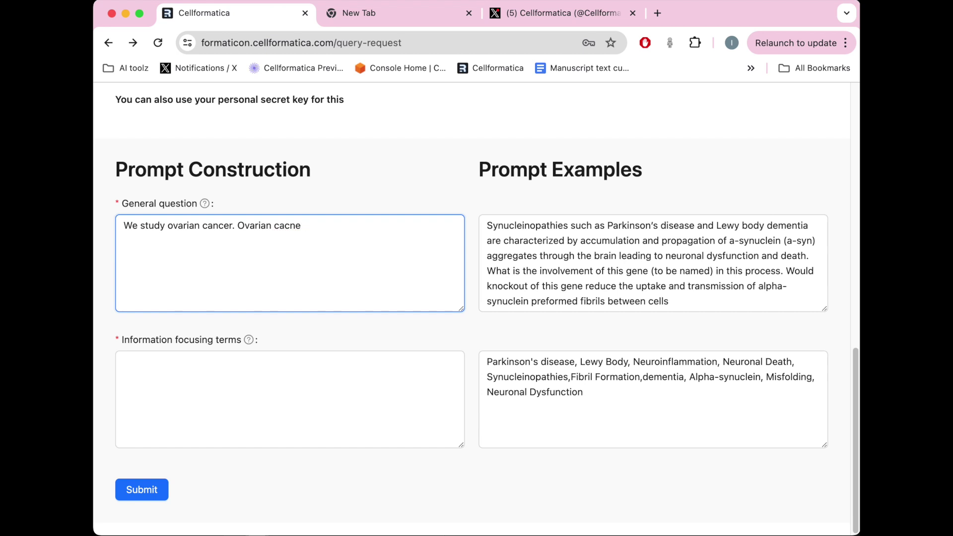
type("ncer is a clonal disease. Depending on")
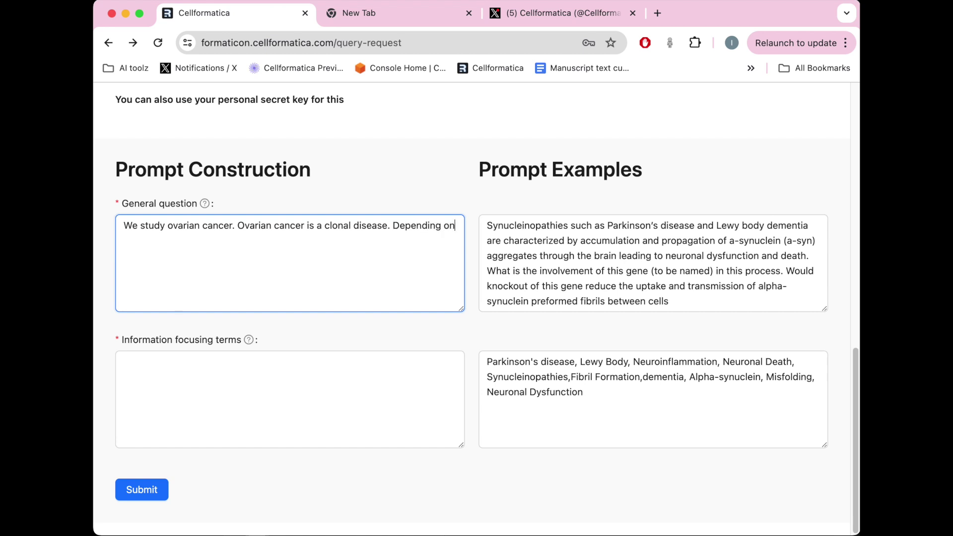
type(" the driving mutation d")
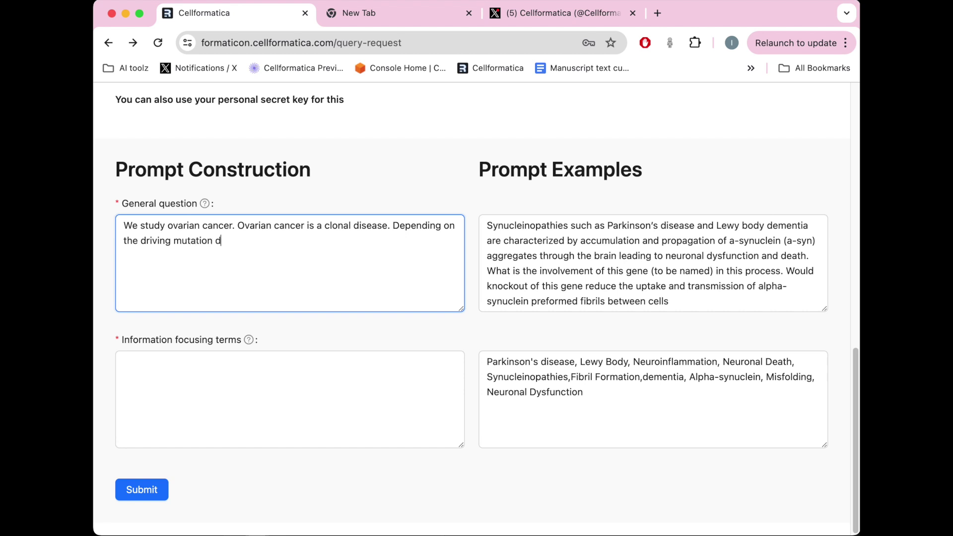
type("ifferent types of immune infil")
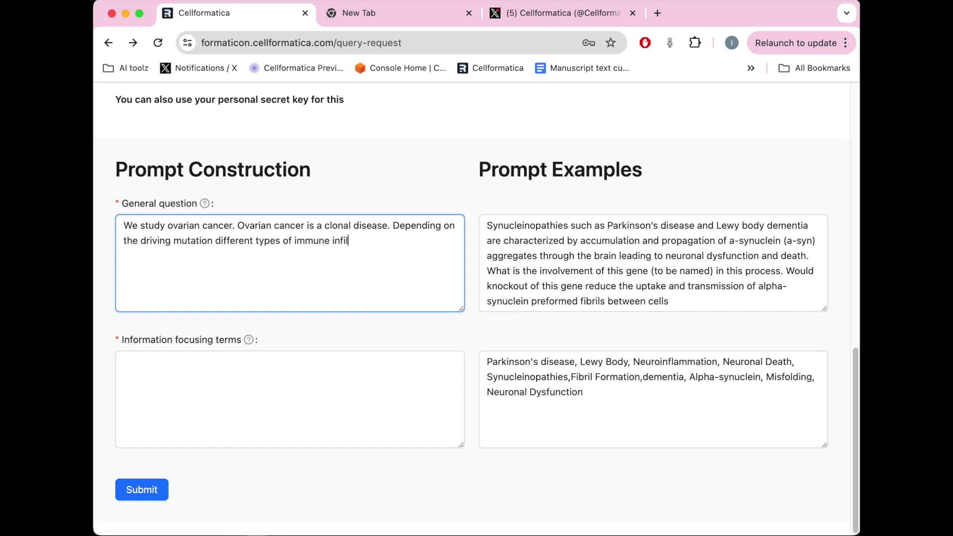
type("tration are observed.")
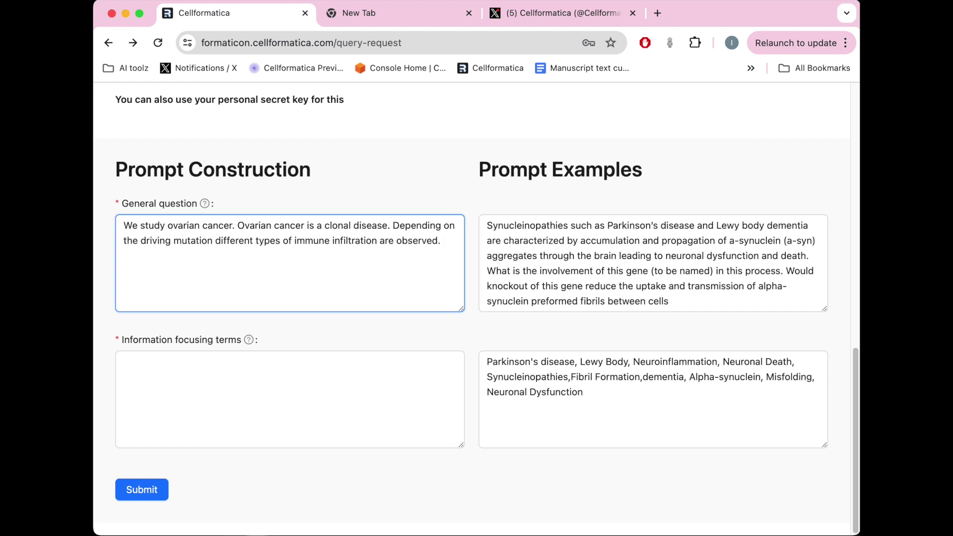
Add "What is the role of this gene (to be named)" to the end of the general question
type("What is the role of this gene (to eb named")
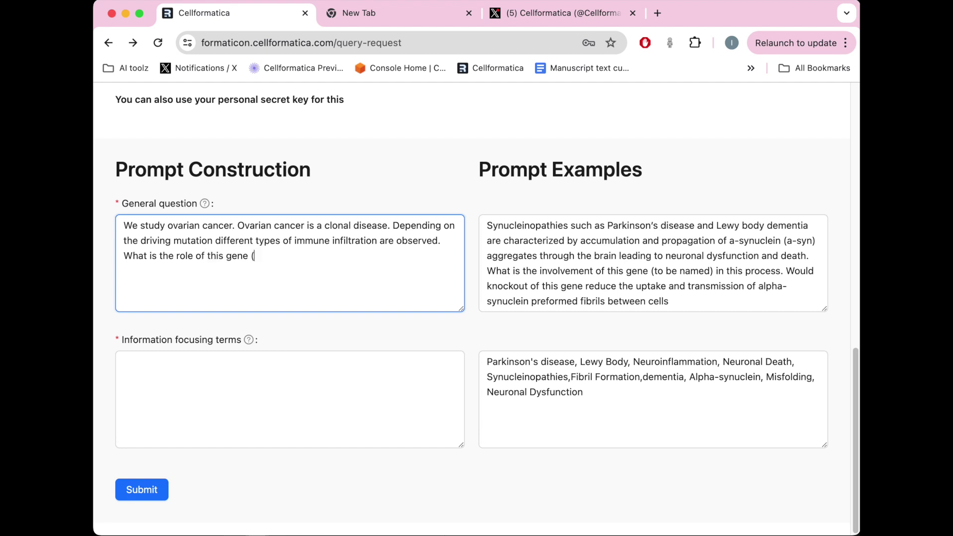
key("BackSpace")
key("BackSpace")
key("BackSpace")
key("BackSpace")
key("BackSpace")
key("BackSpace")
key("BackSpace")
key("BackSpace")
type("be named)")
left_click_drag(207, 256, 315, 256)
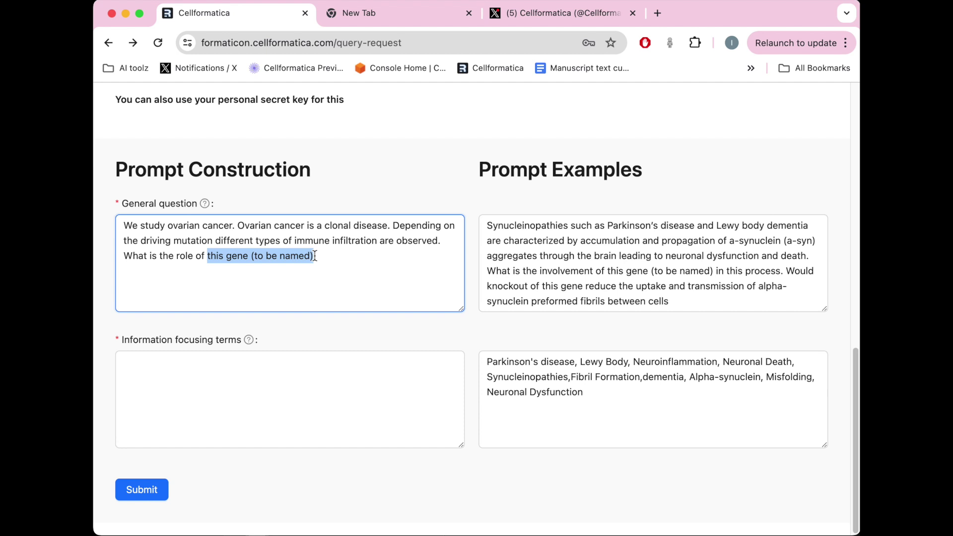
Complete the general question's last sentence with "in determining the type and extent of immune infiltration which is observed in ovarian cancerous lesions."
left_click(324, 255)
type("in determining the type and ex")
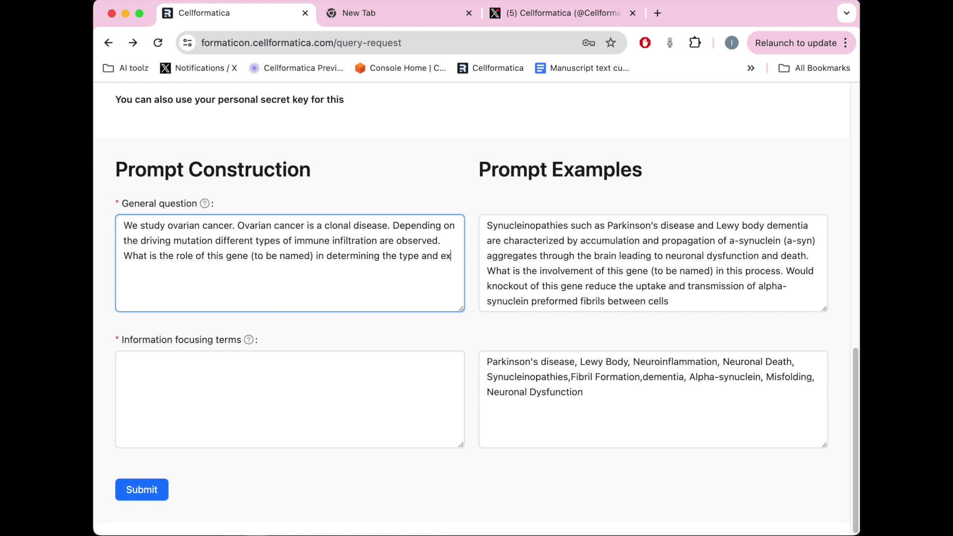
type("tent of immun")
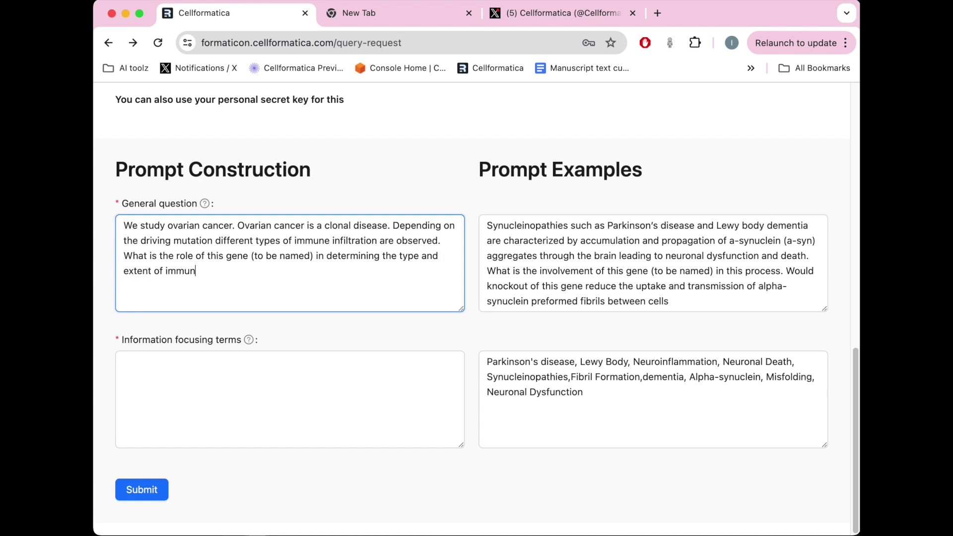
type("e infiltration which is ")
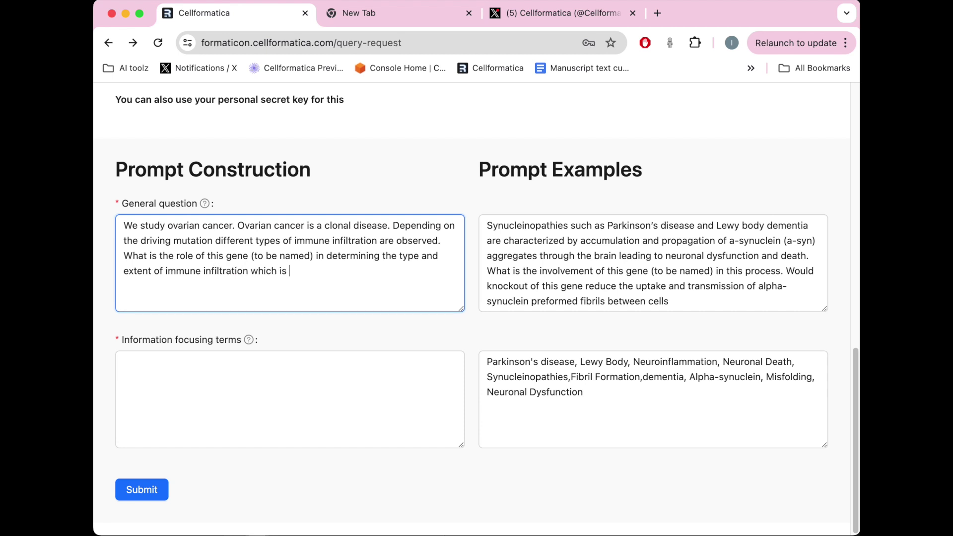
type("observed in ovarian lesions")
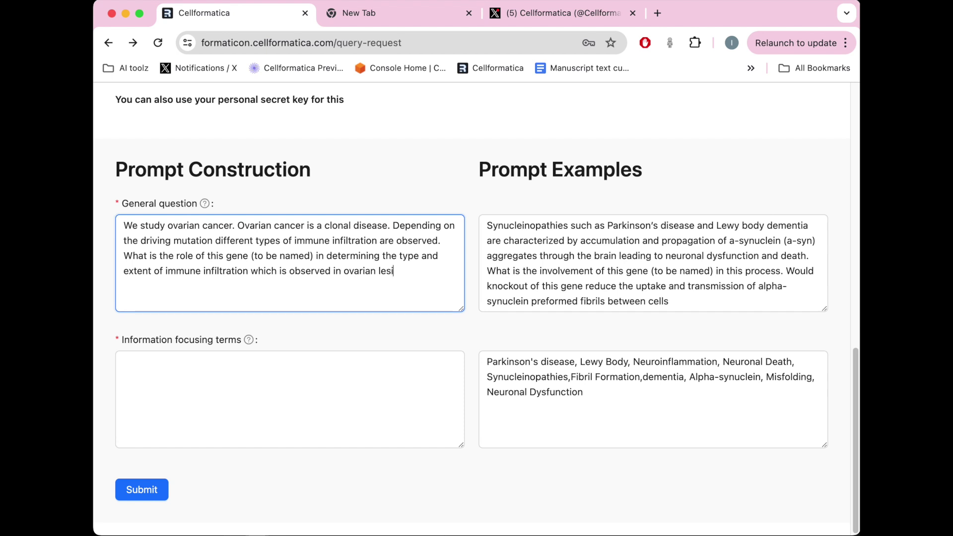
type(".")
left_click(378, 271)
type("cancerous")
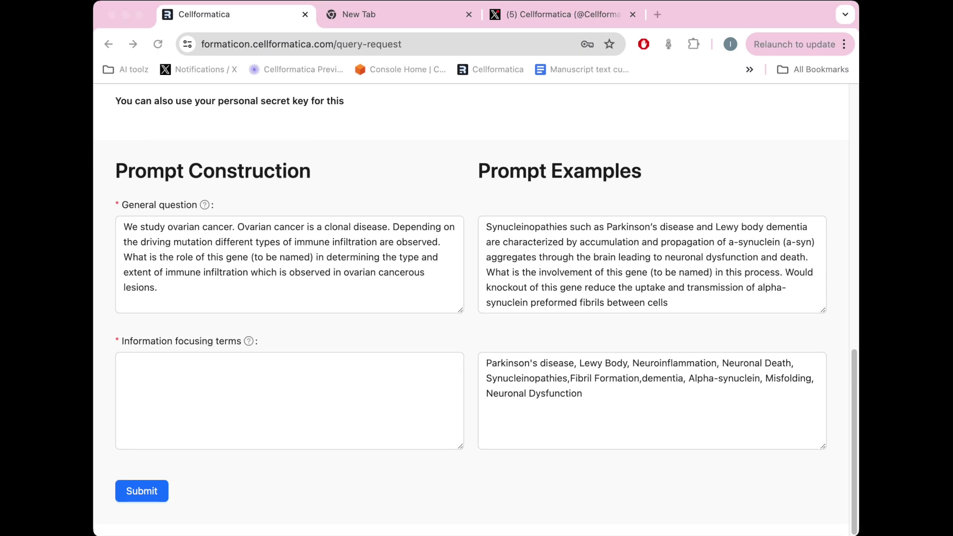
Enter "ovarian cancer, lymphocytes, macrophages, BRCA1, abdominal" as the information focusing terms
left_click(279, 380)
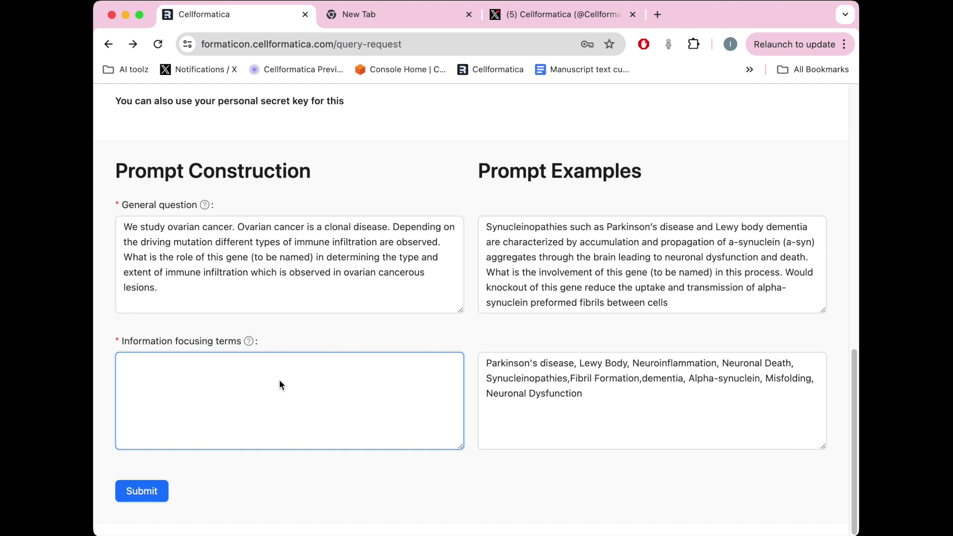
type("ovarian cancer, lymphocytes, macrophages, BRCA")
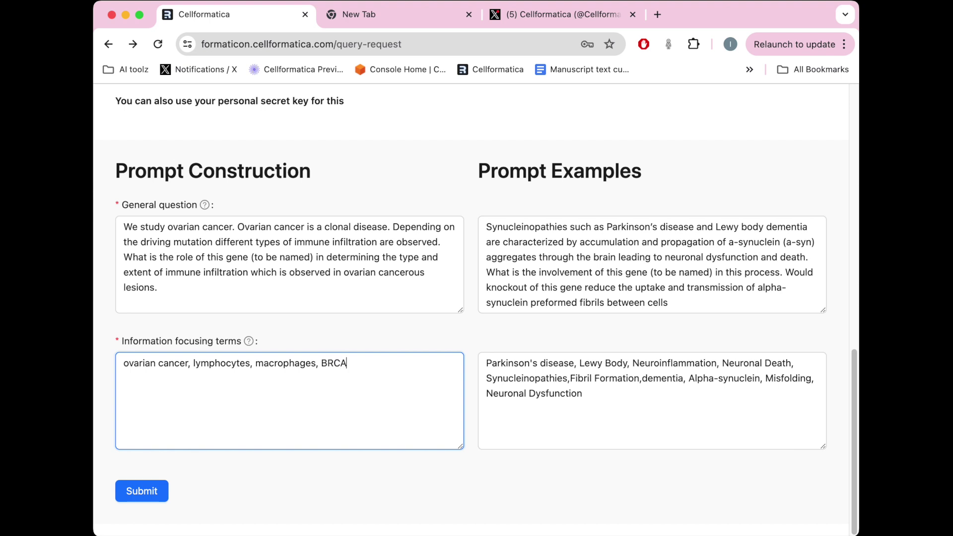
type("1, abdominal")
Submit the batch query, accept its price to generate the report, and dismiss the submission notice
left_click(149, 495)
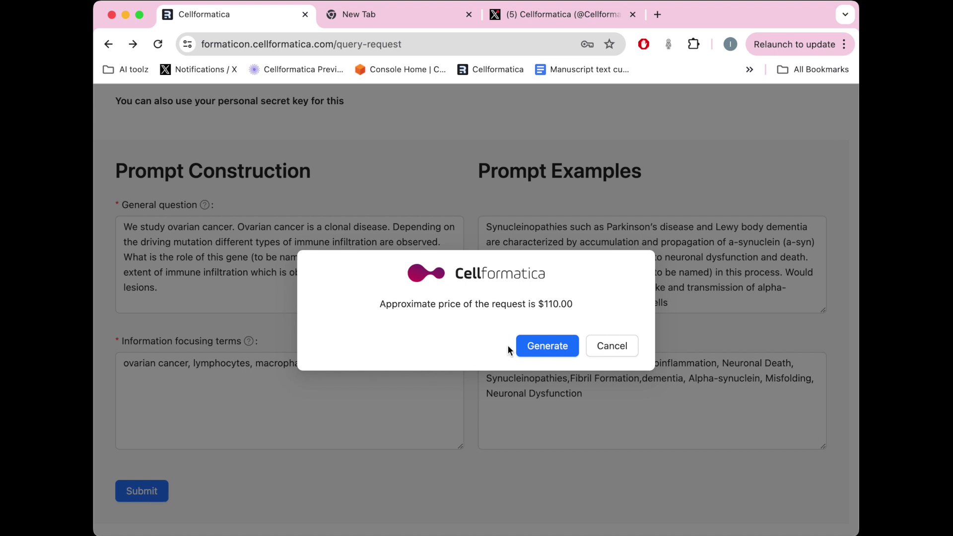
left_click(542, 345)
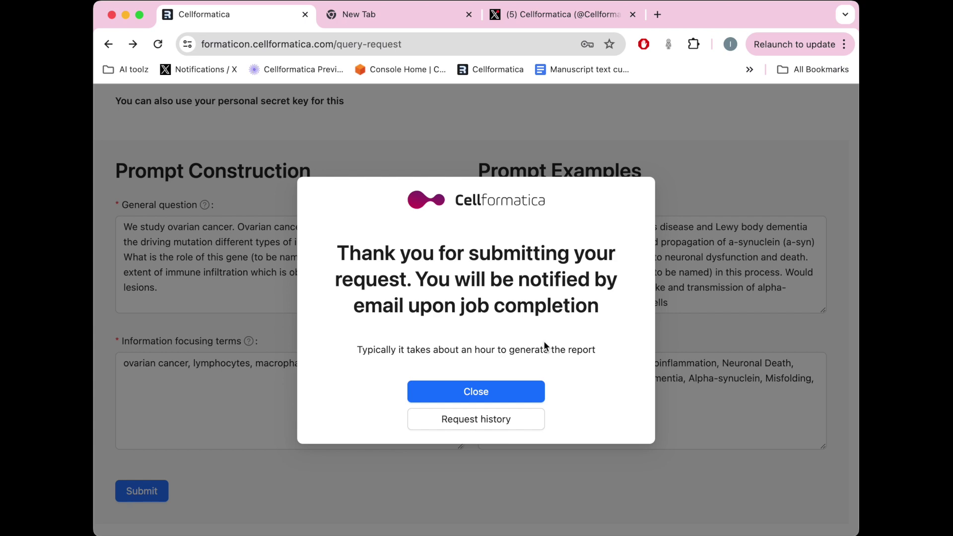
left_click(495, 393)
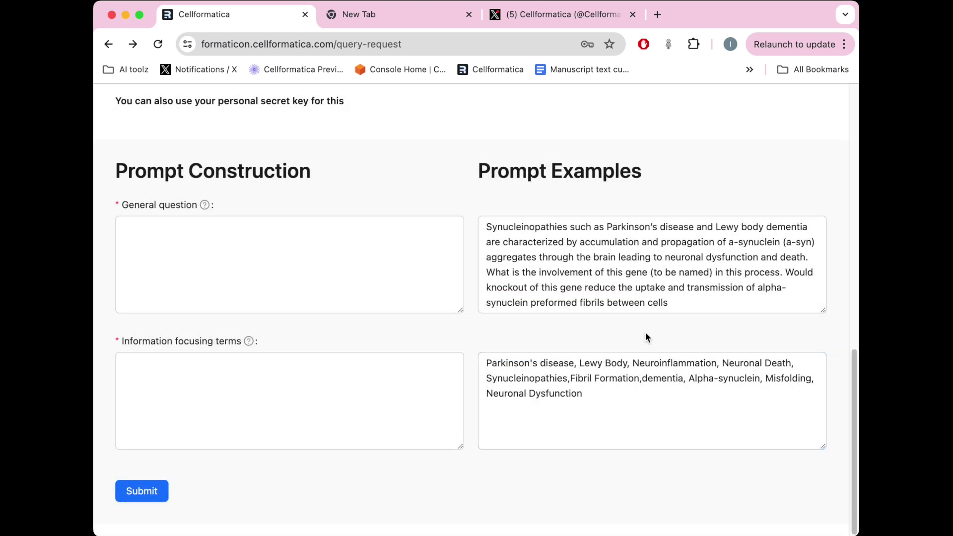
Open the batch query history from the account options
left_click(793, 109)
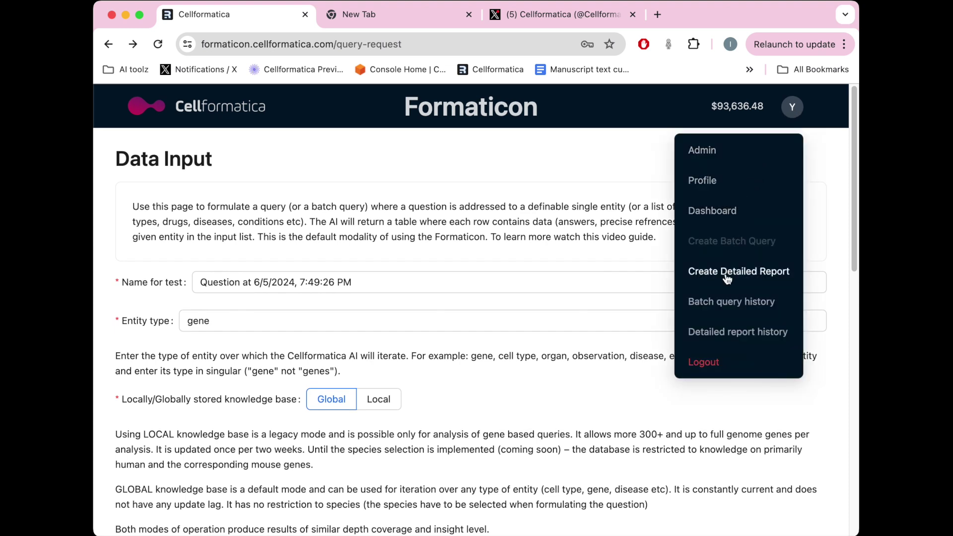
left_click(713, 304)
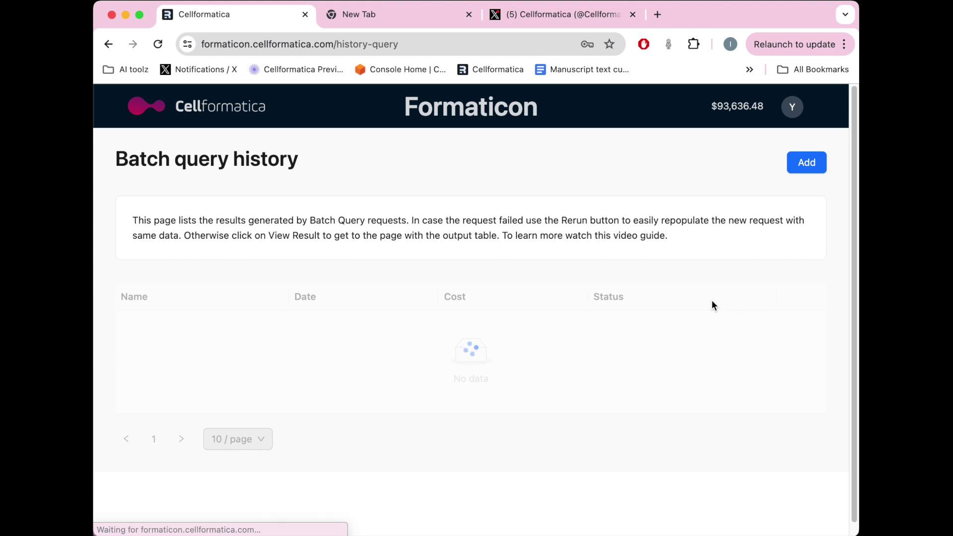